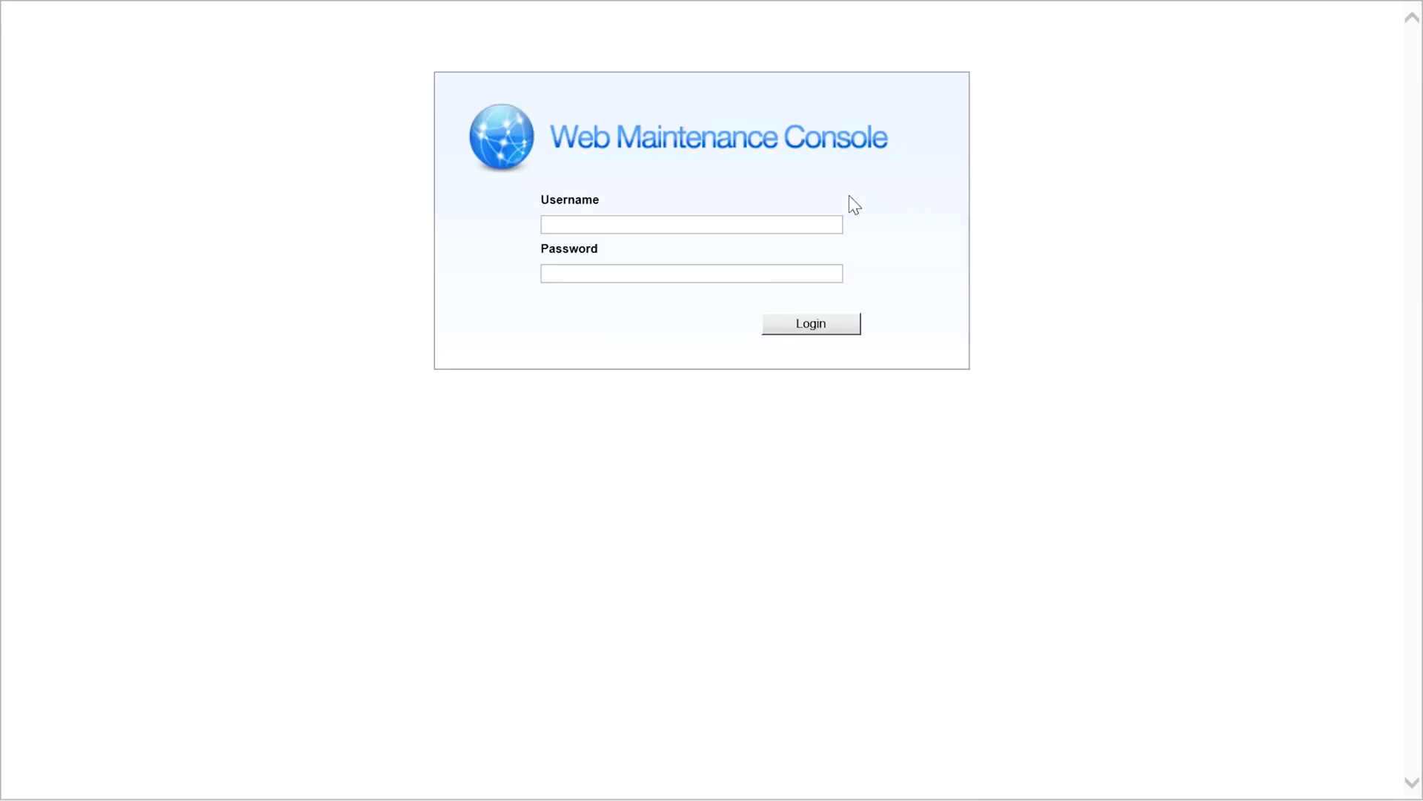
Log in to the Web Maintenance Console with the installer account's username and password
left_click(756, 224)
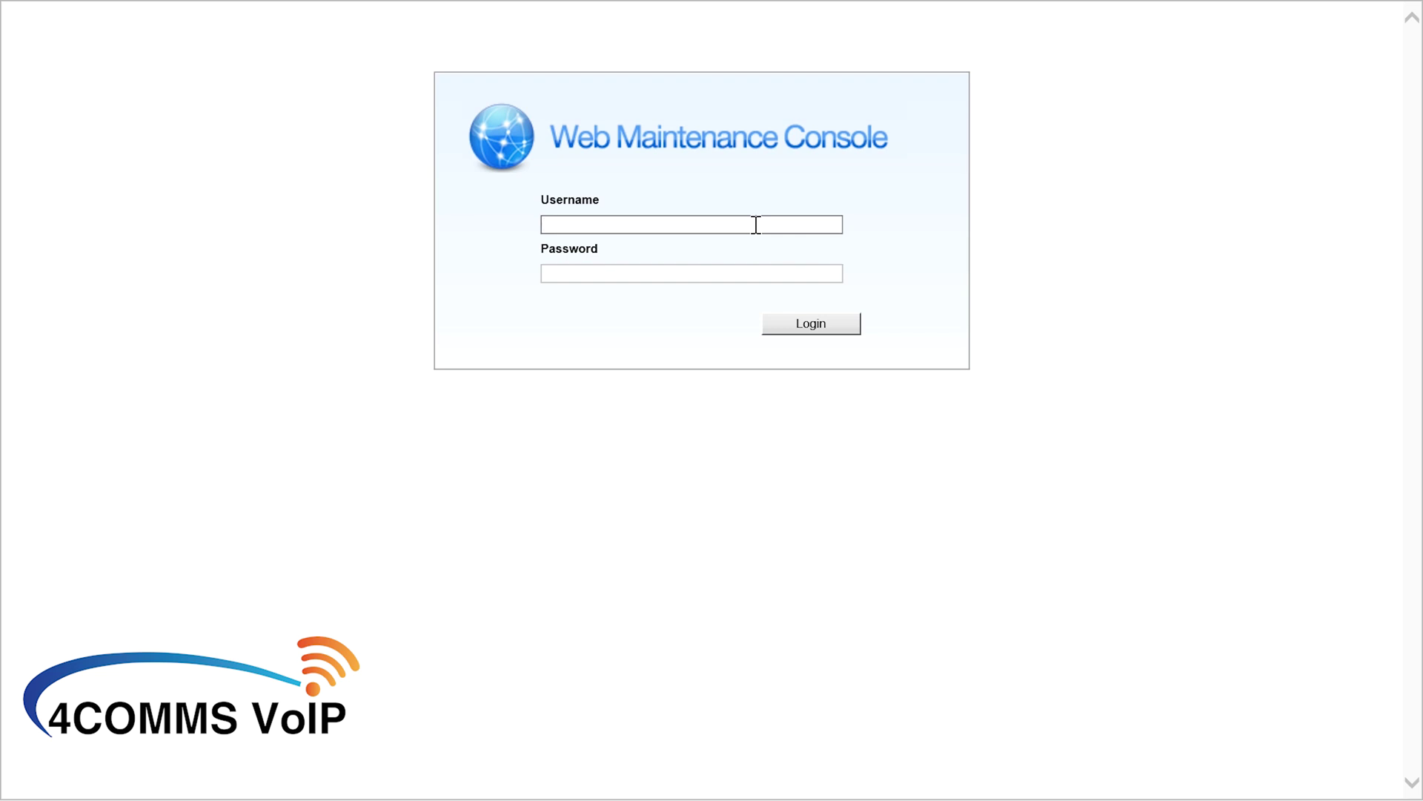
type("INSTALLER")
key("Tab")
type("***********")
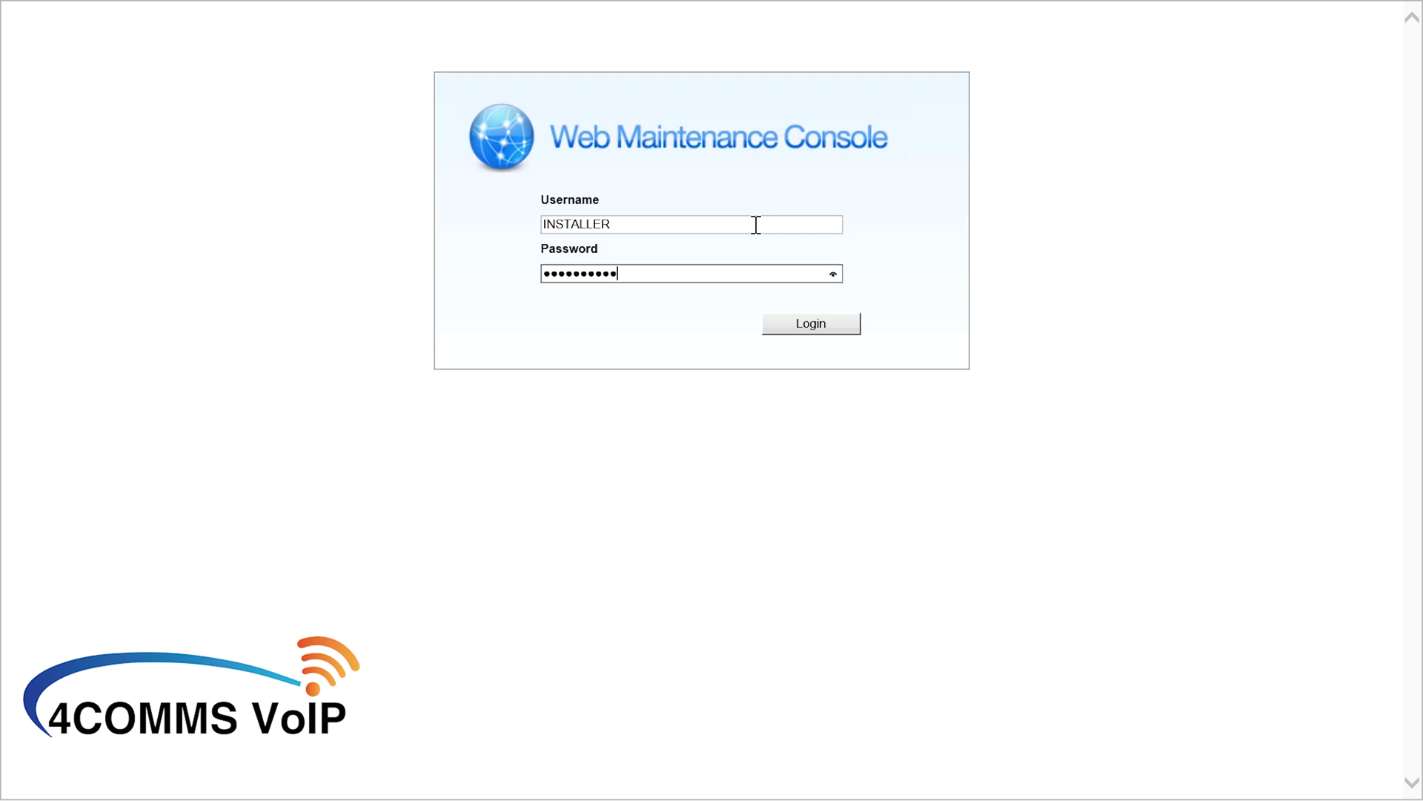
key("Return")
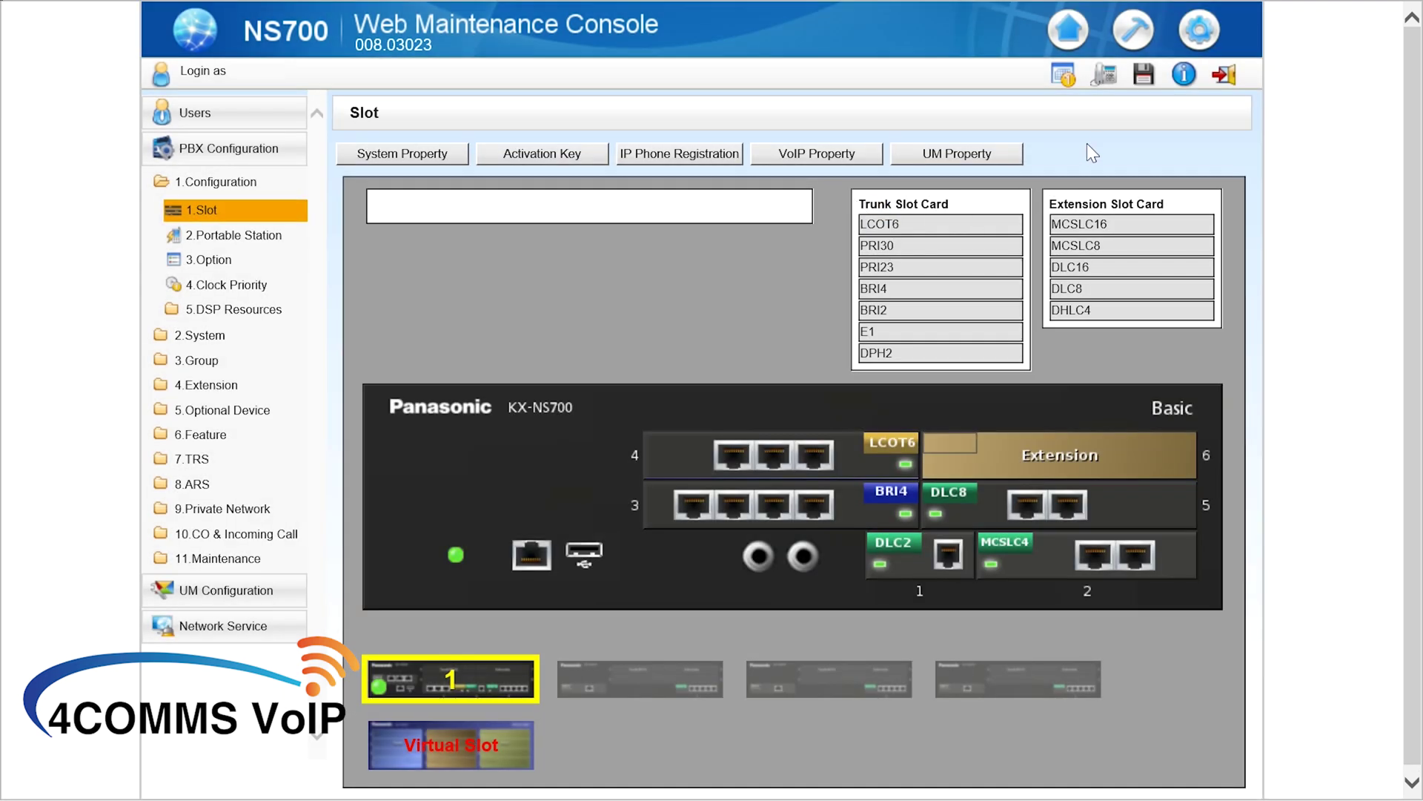
Save the NS700 system data, acknowledge the Success message, and switch to the maintenance area
left_click(1146, 76)
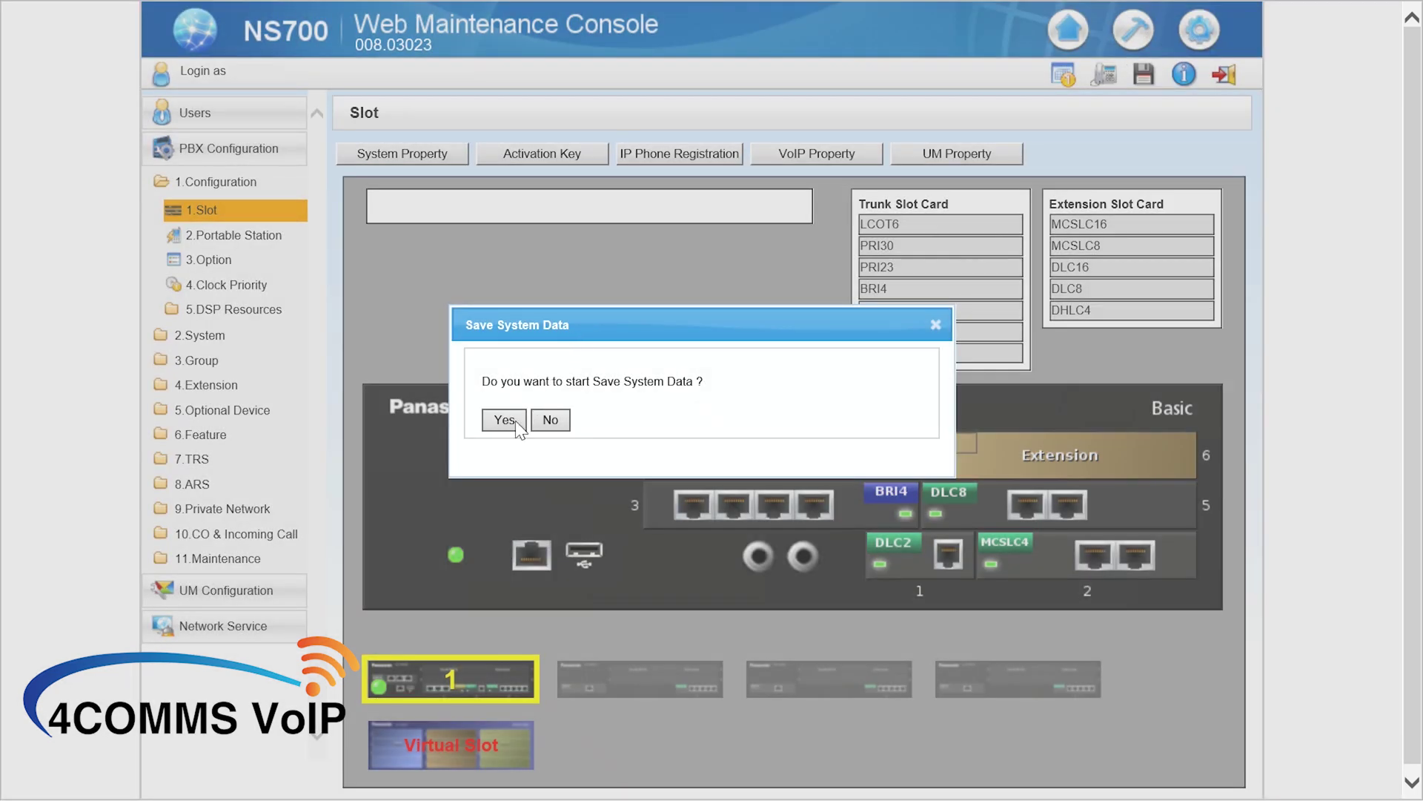
left_click(505, 421)
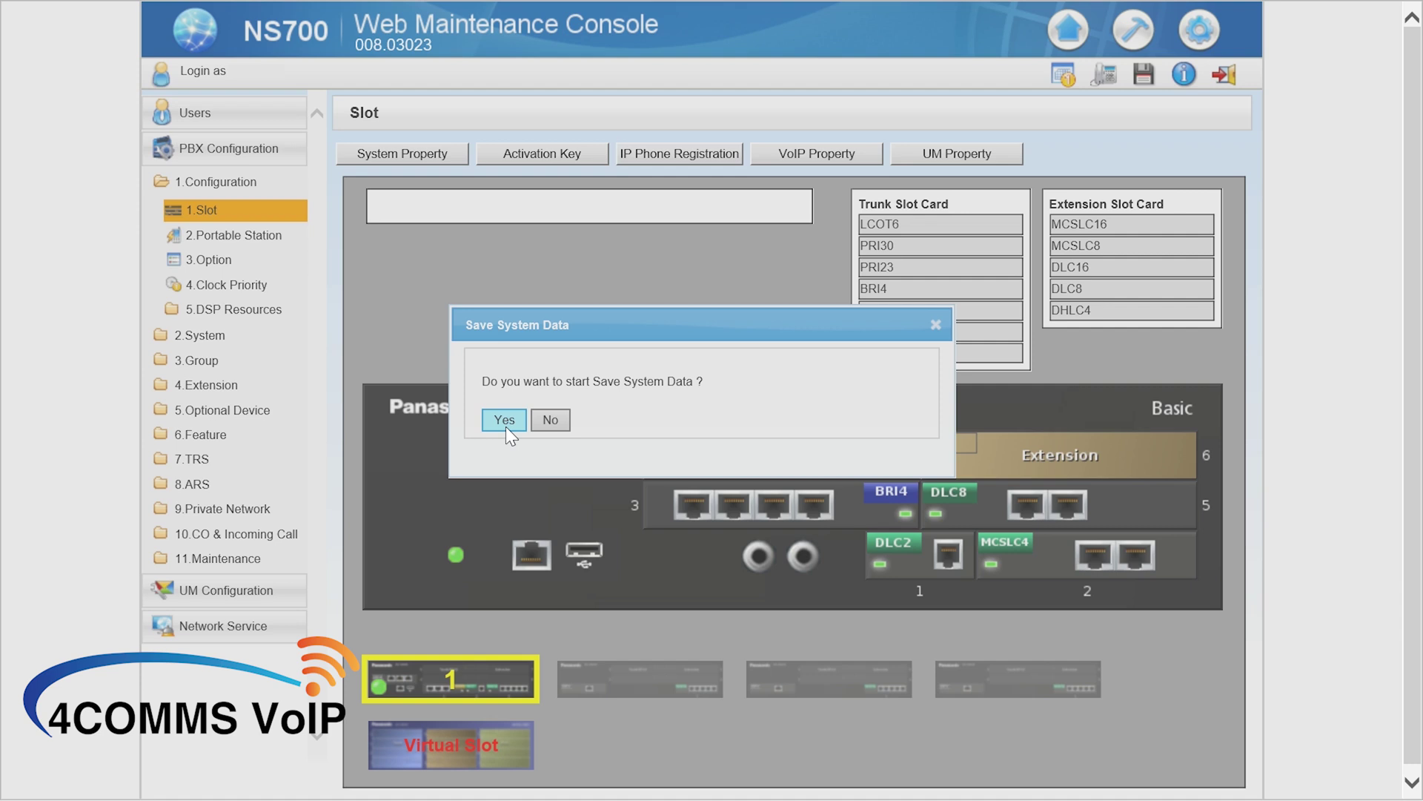
left_click(504, 420)
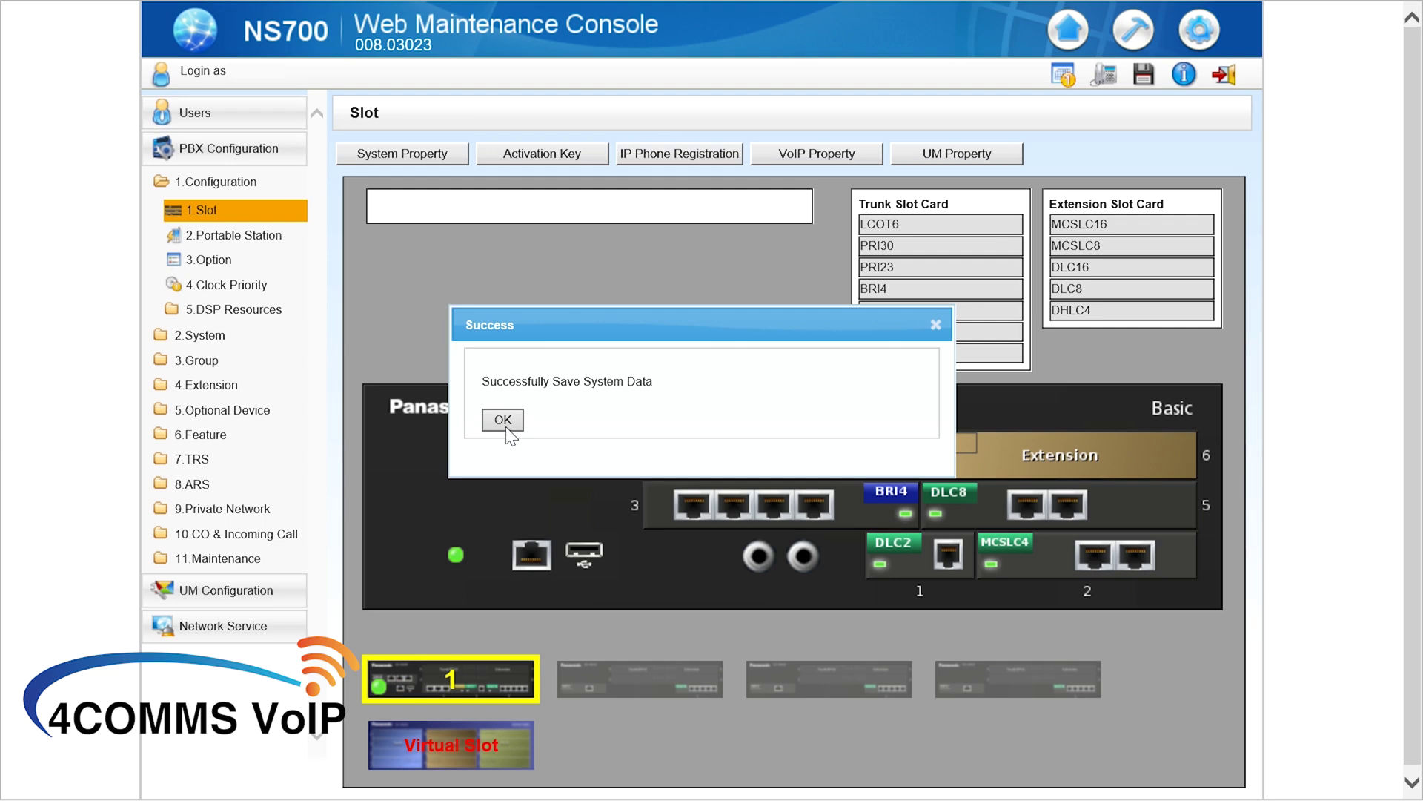
left_click(503, 419)
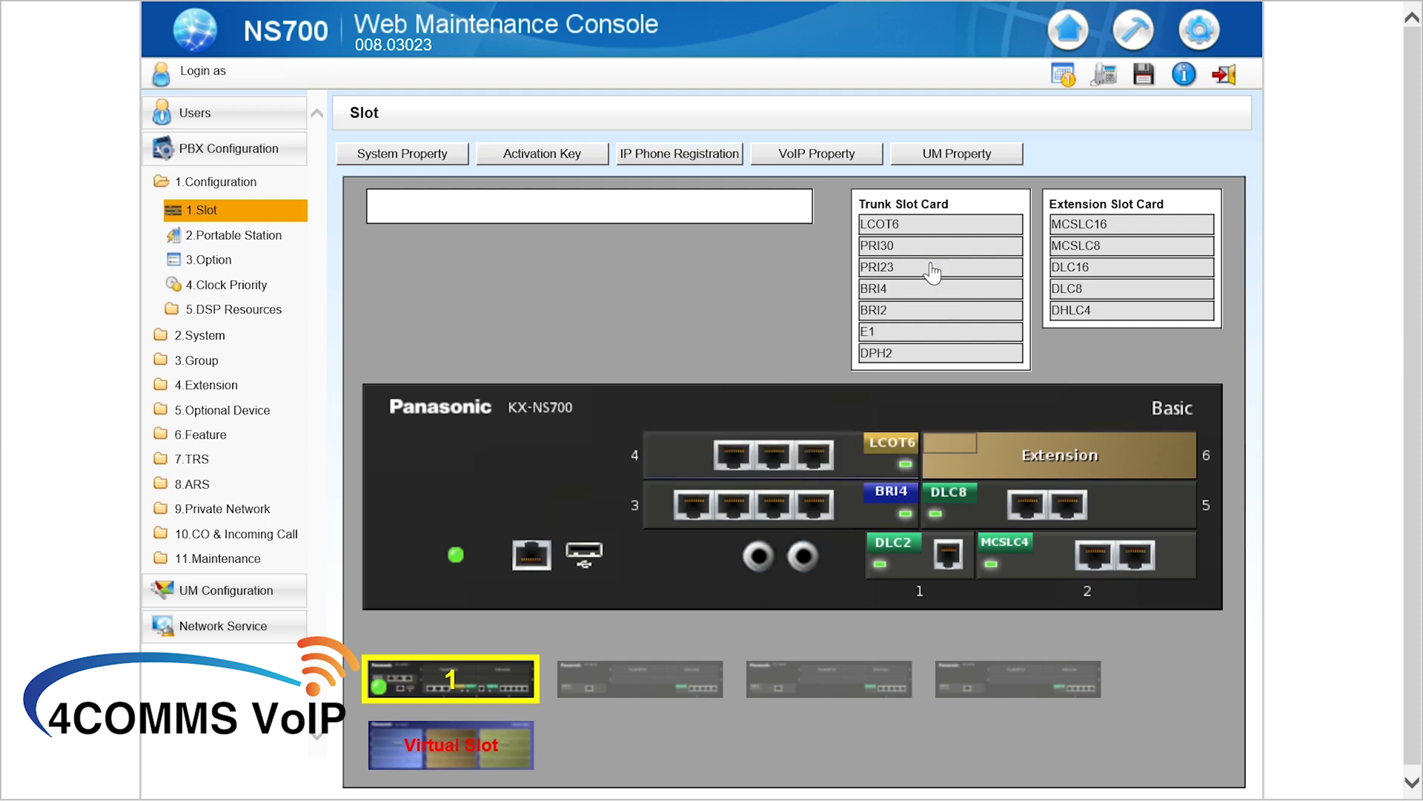
left_click(1132, 37)
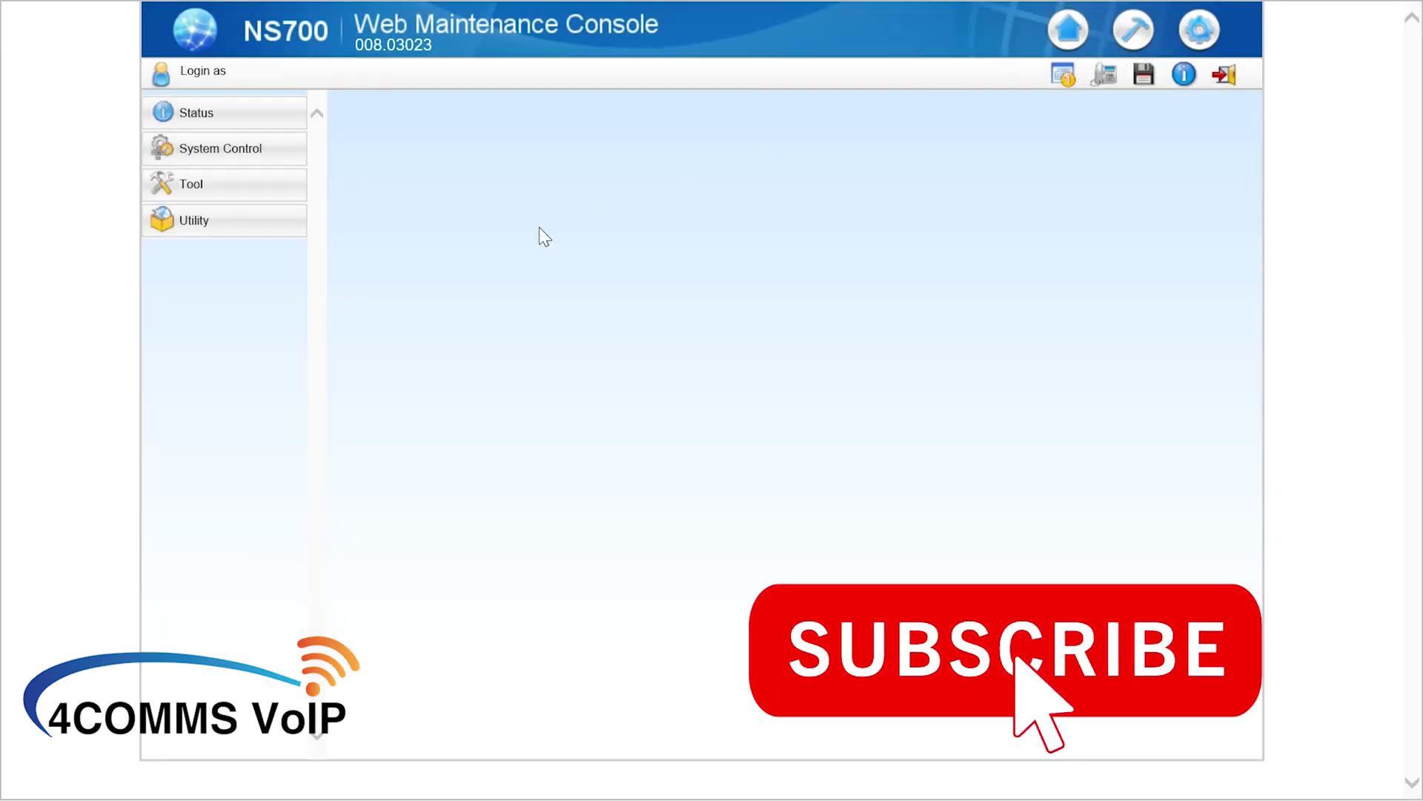
Go to Utility > 2.File > 2.File Transfer PBX to PC to list the PBX's files
left_click(199, 231)
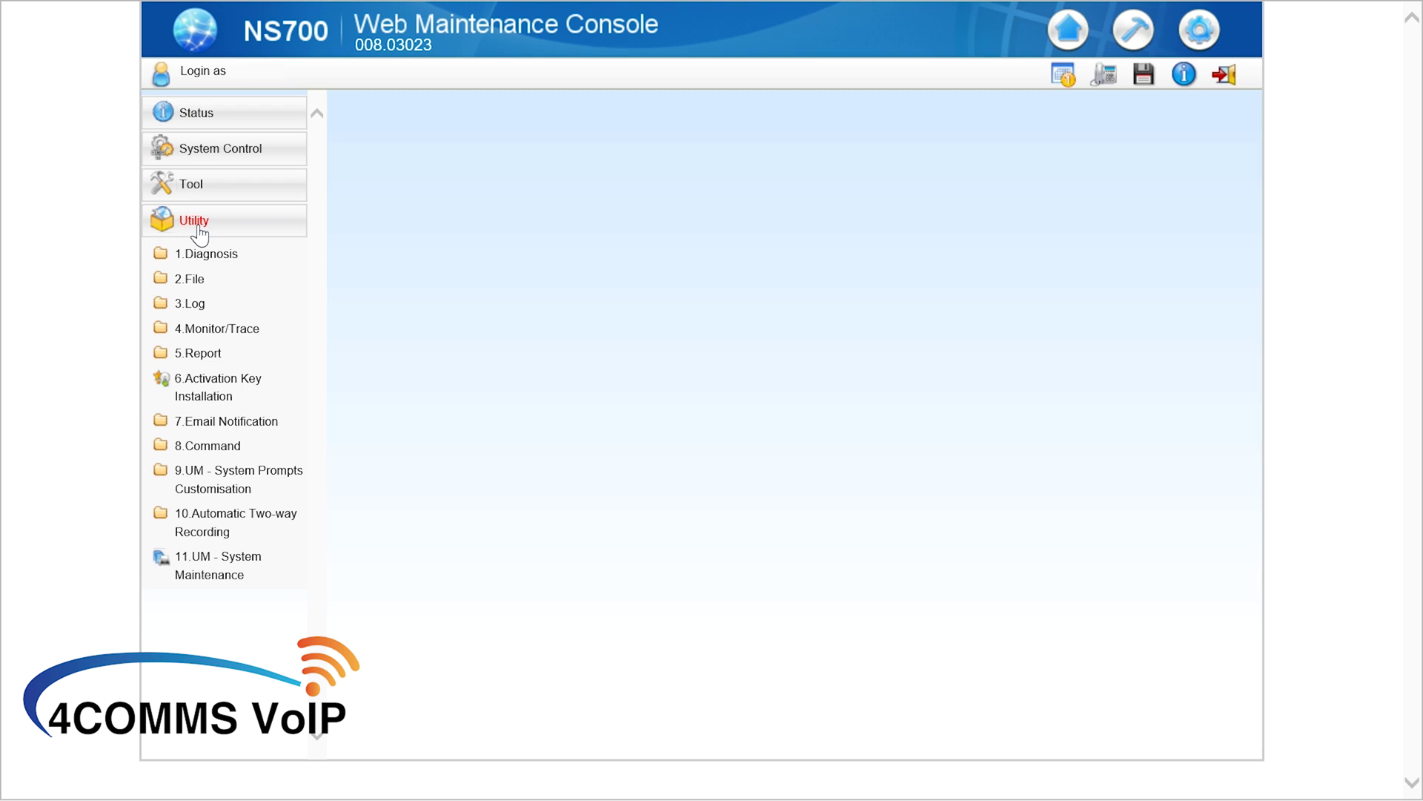
left_click(180, 284)
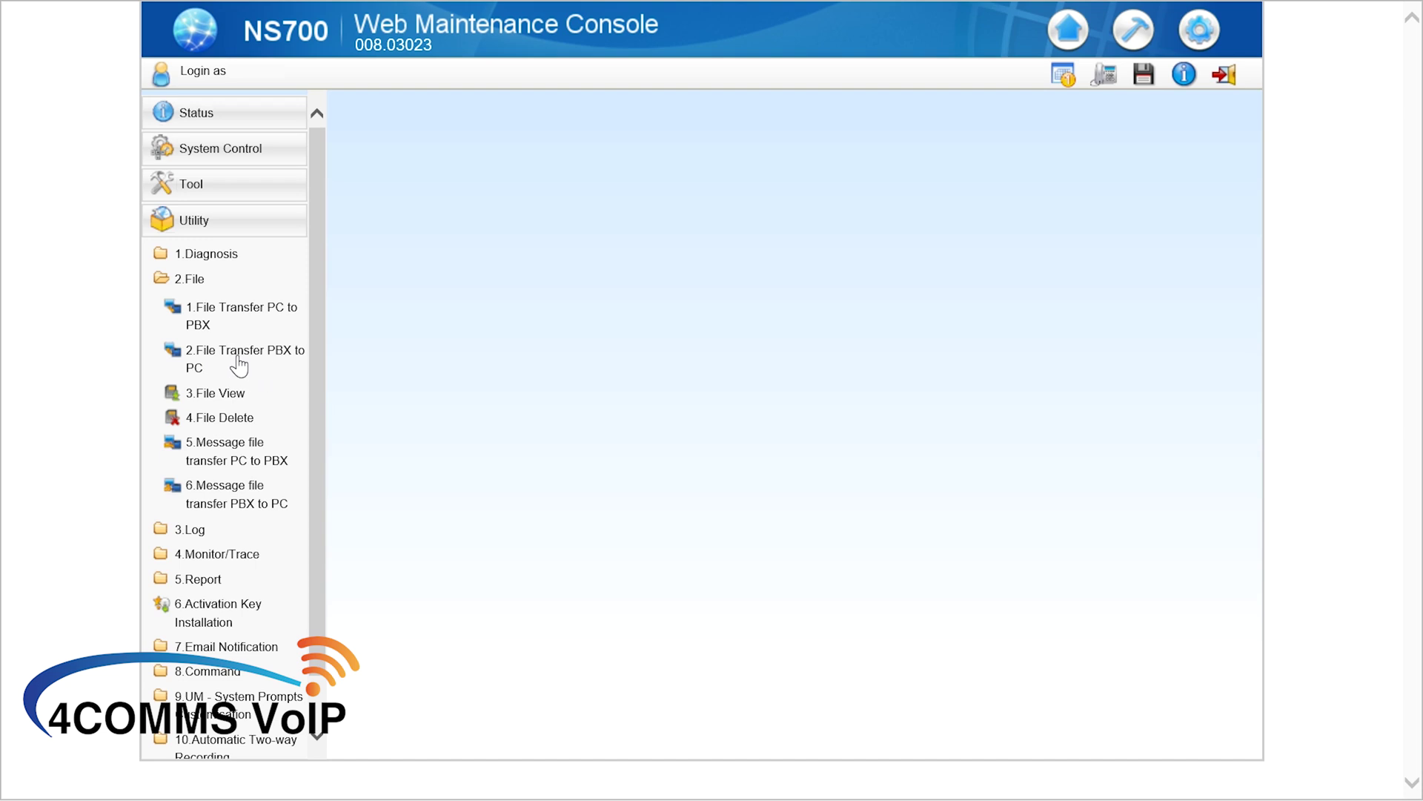
left_click(239, 365)
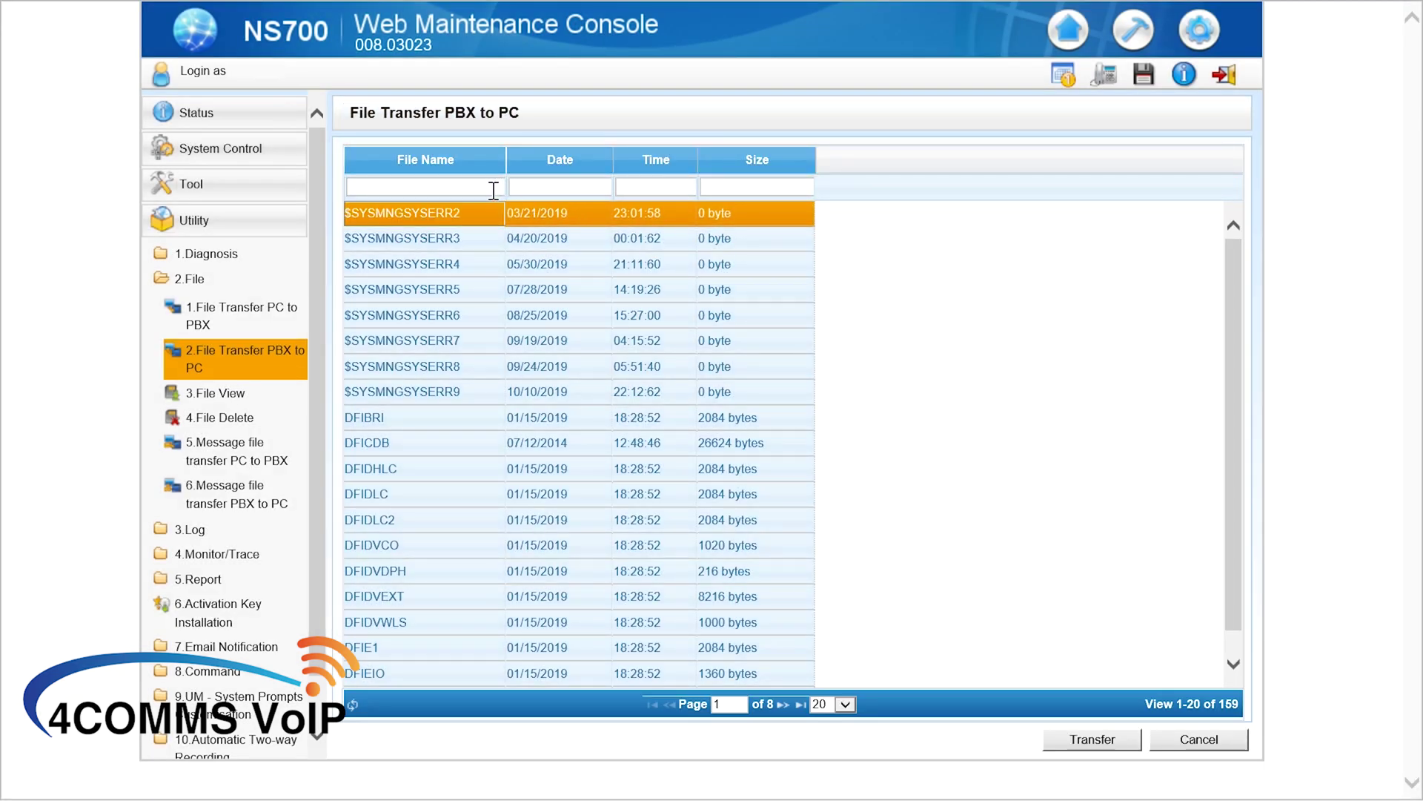
Filter the file names by 'Y', select DFSYS, and transfer it to the PC
left_click(465, 182)
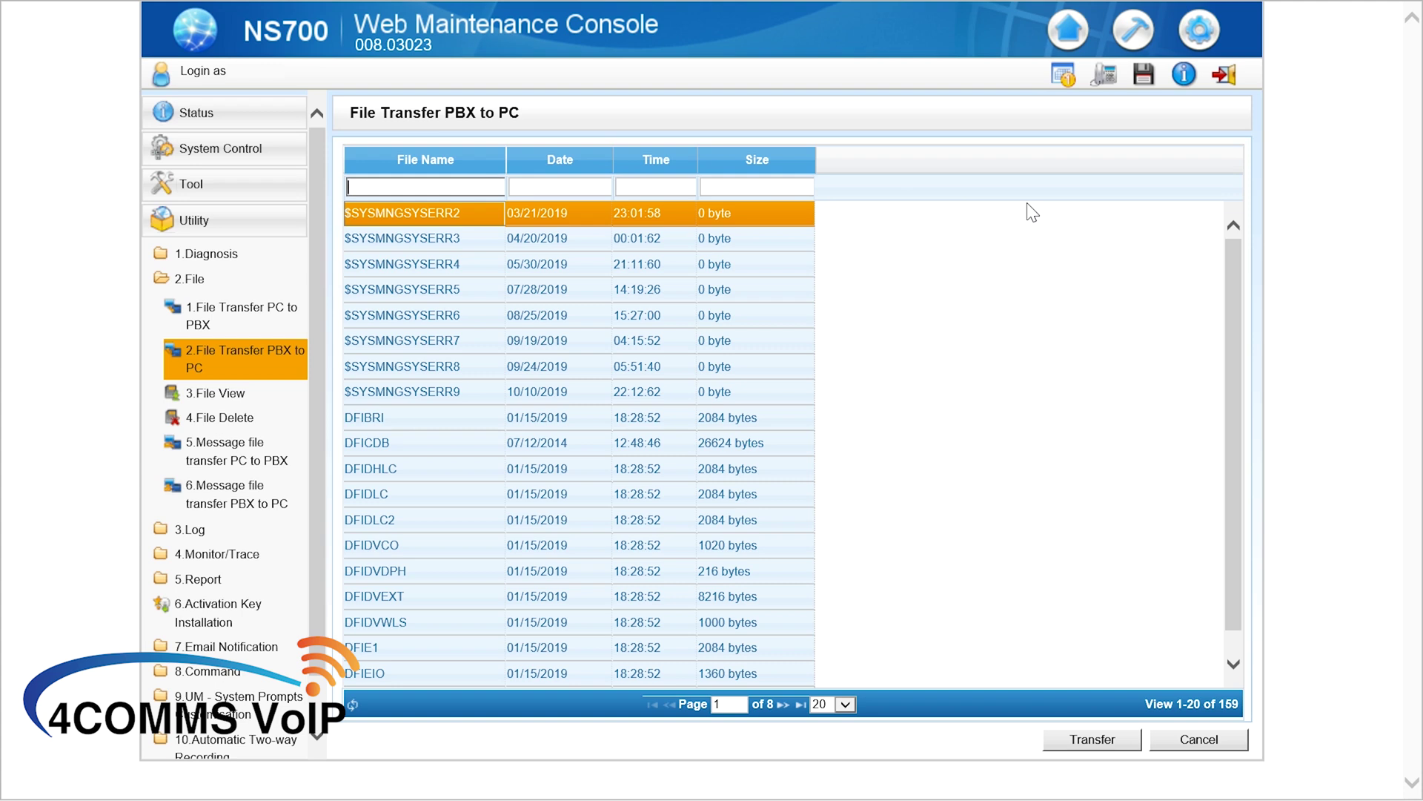
type("Y")
left_click(373, 417)
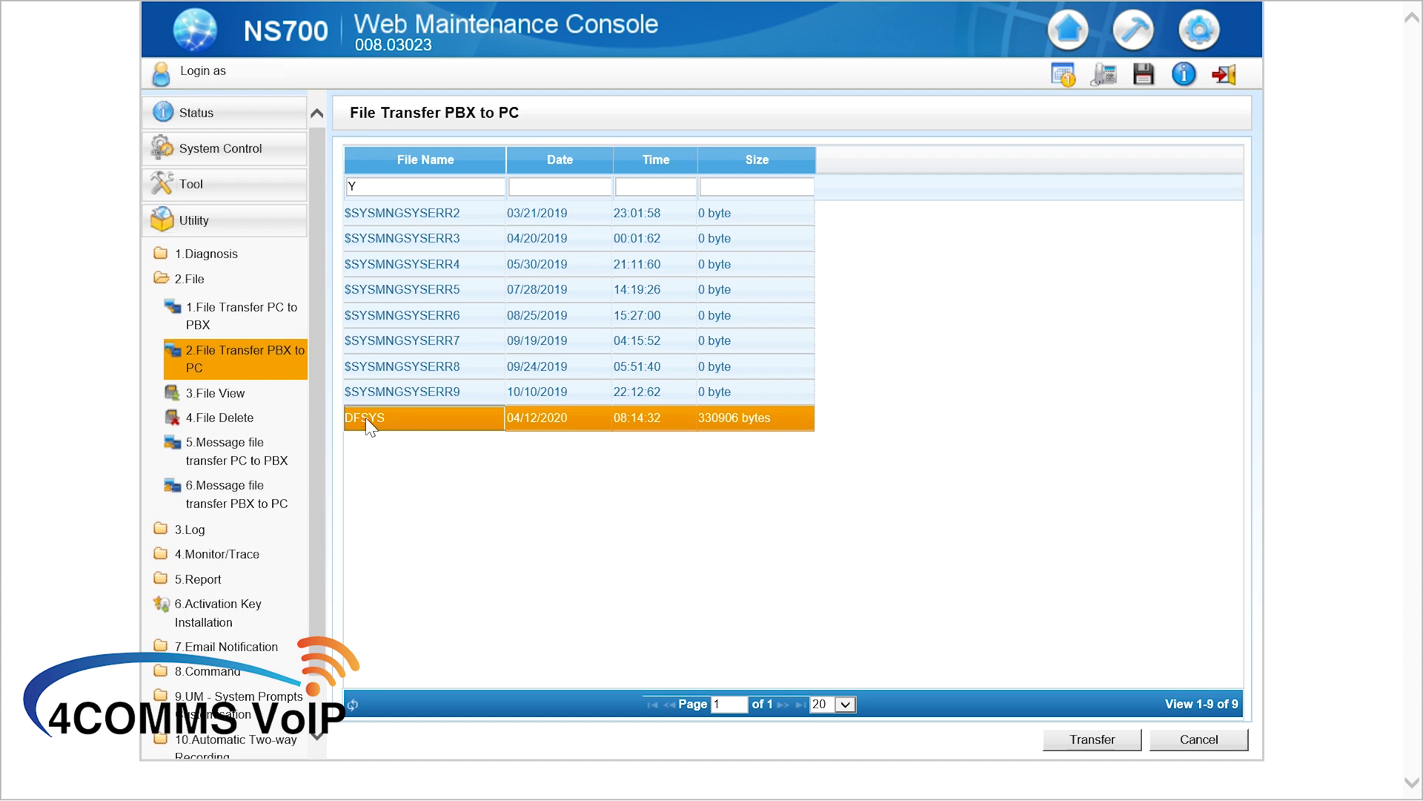
left_click(1068, 747)
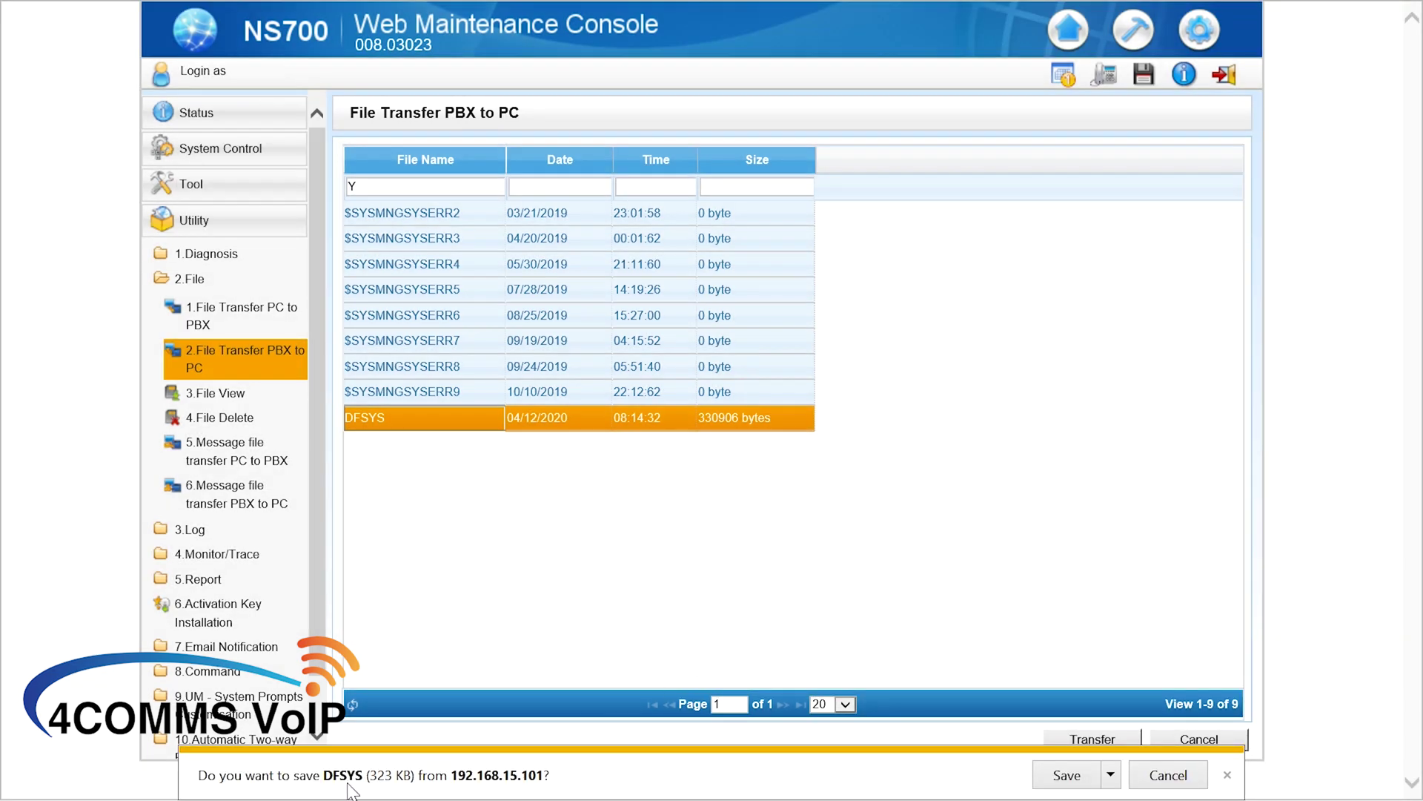
Save the DFSYS download as 'DFSYS April2020' in the Backup Demo folder
left_click(1116, 775)
left_click(1153, 760)
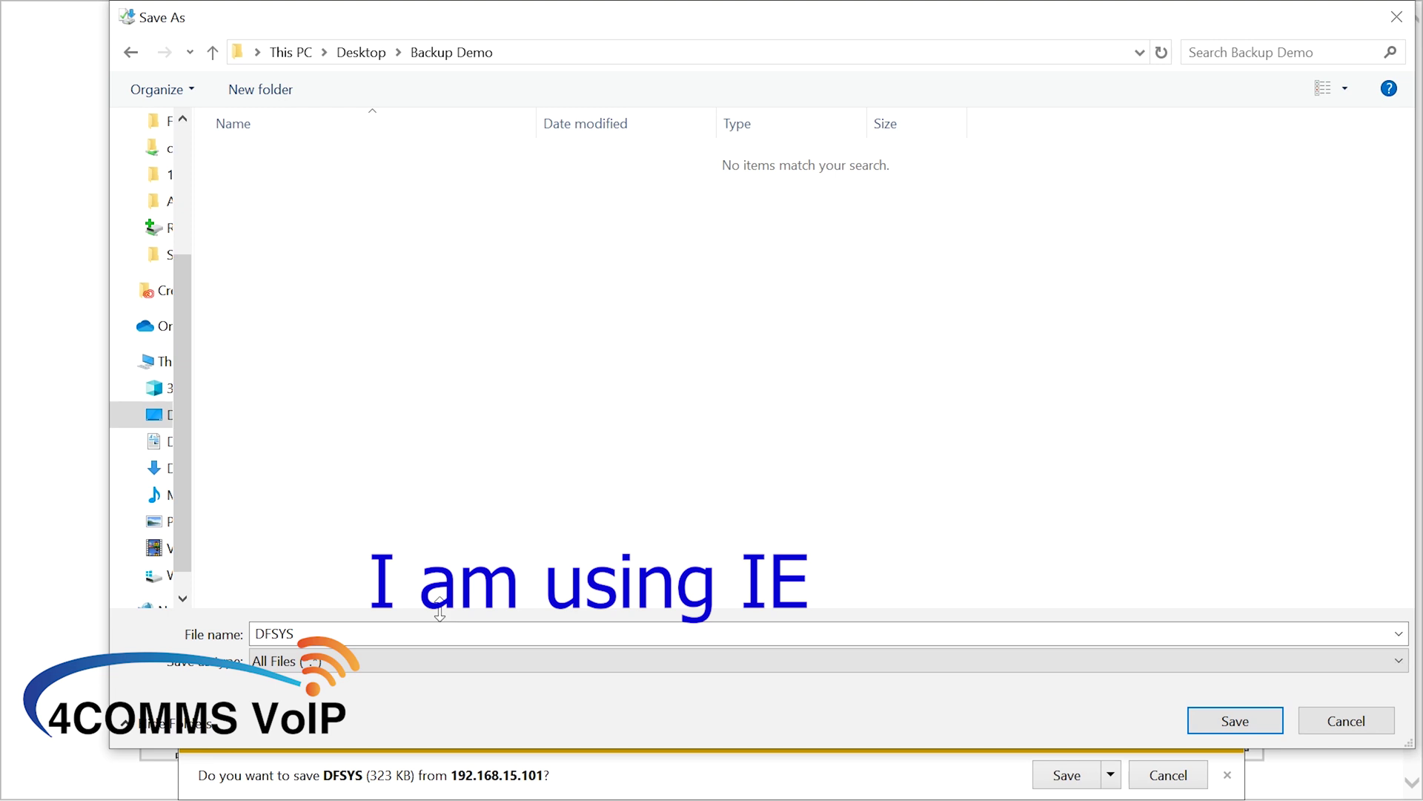
left_click(443, 630)
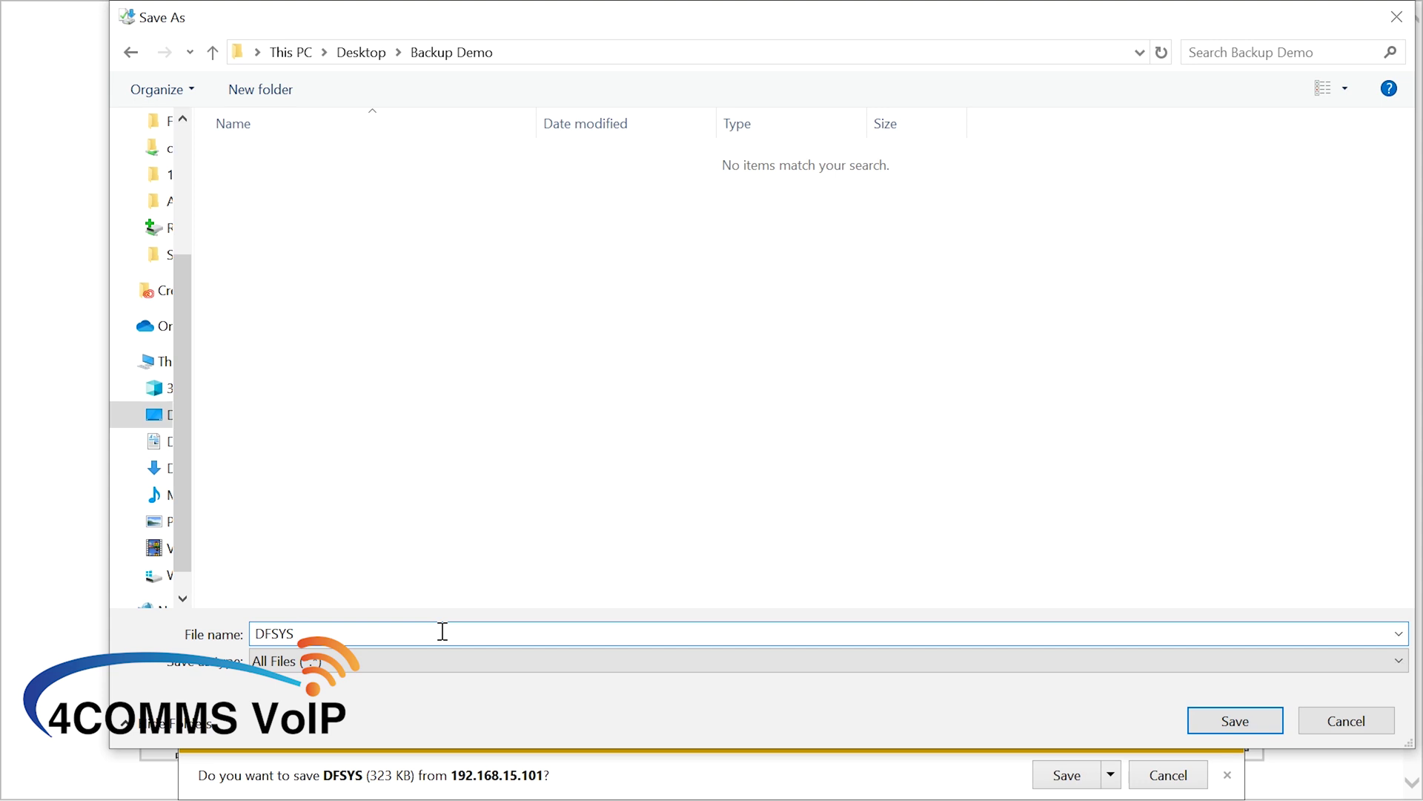
type("April2020")
left_click(1262, 716)
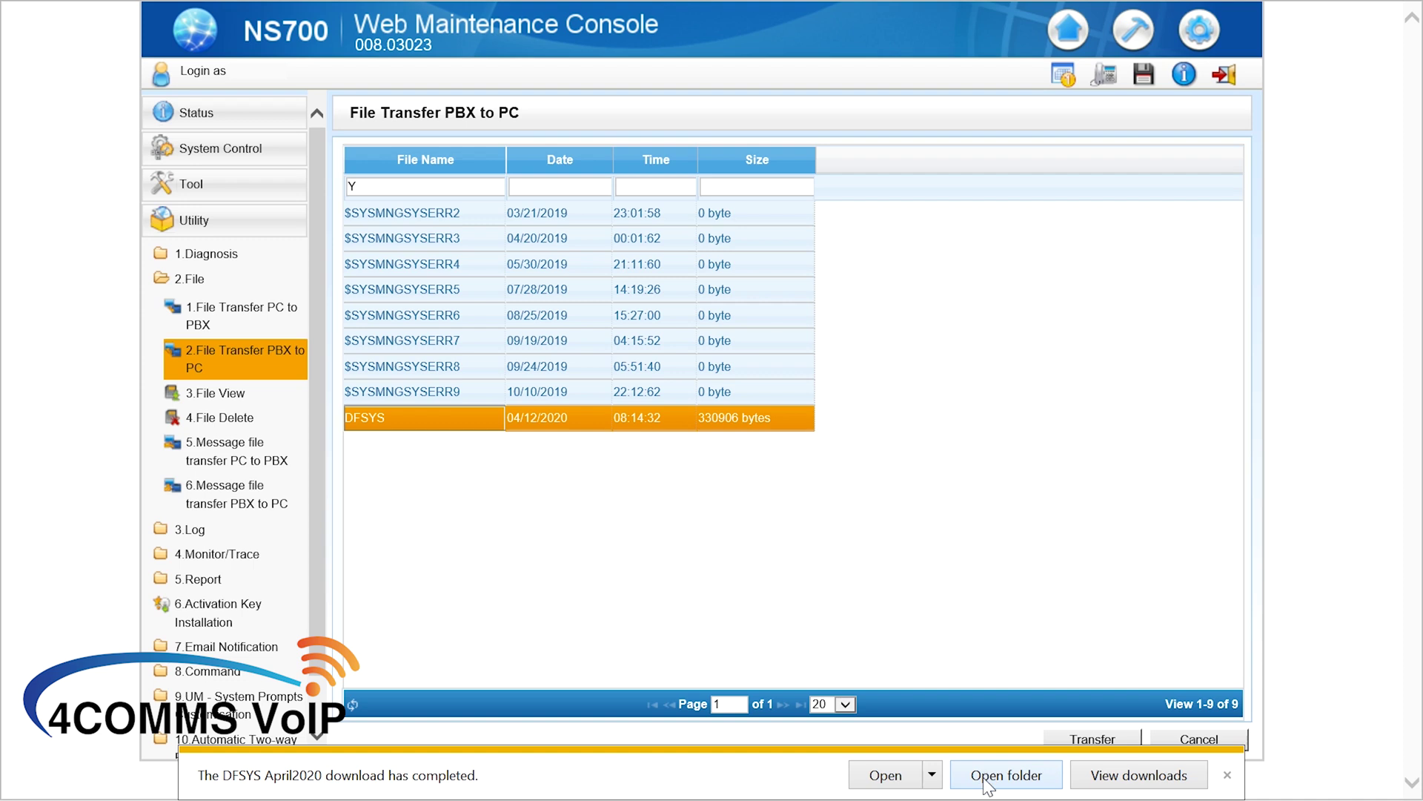
left_click(1228, 774)
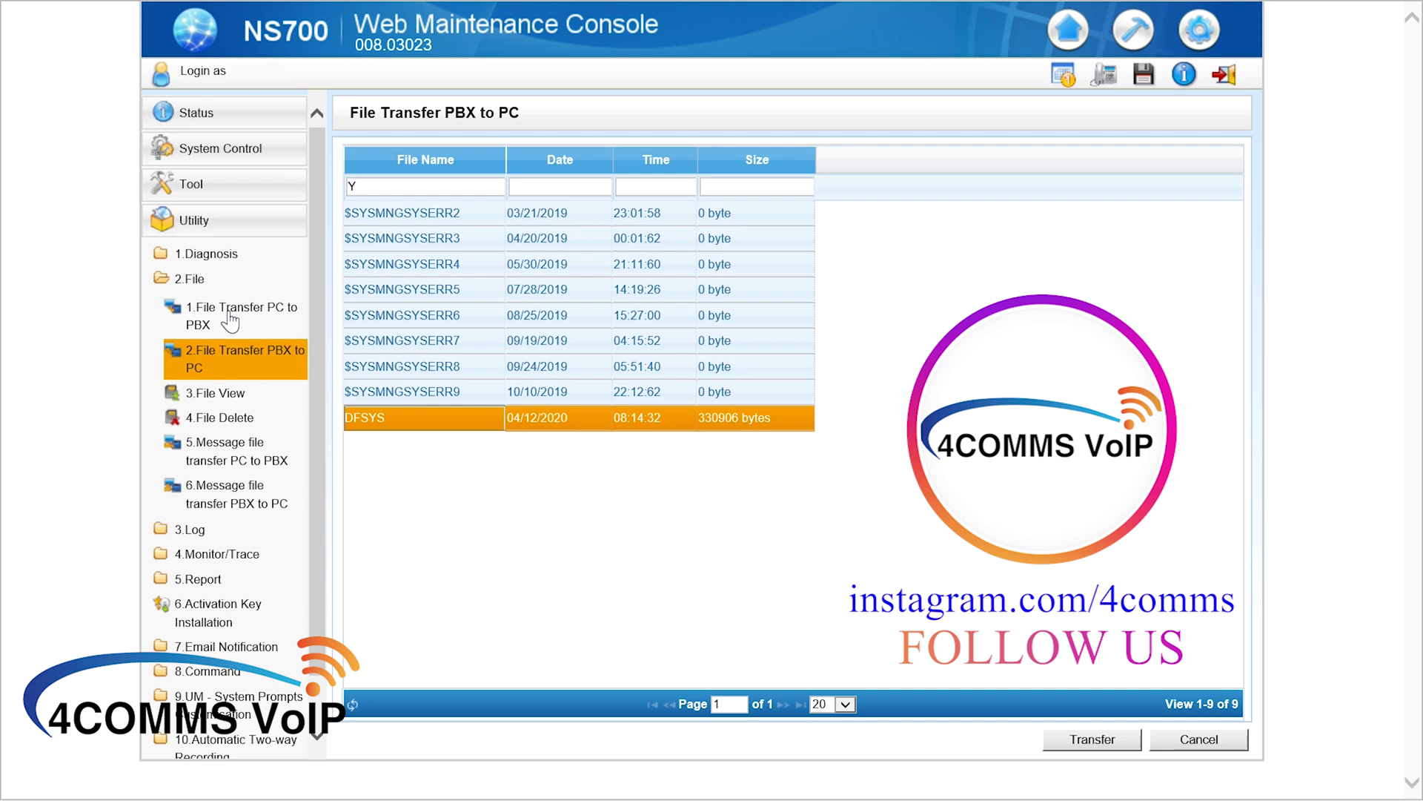
On File Transfer PC to PBX, browse to DFSYS April2020, then cancel without uploading
left_click(231, 320)
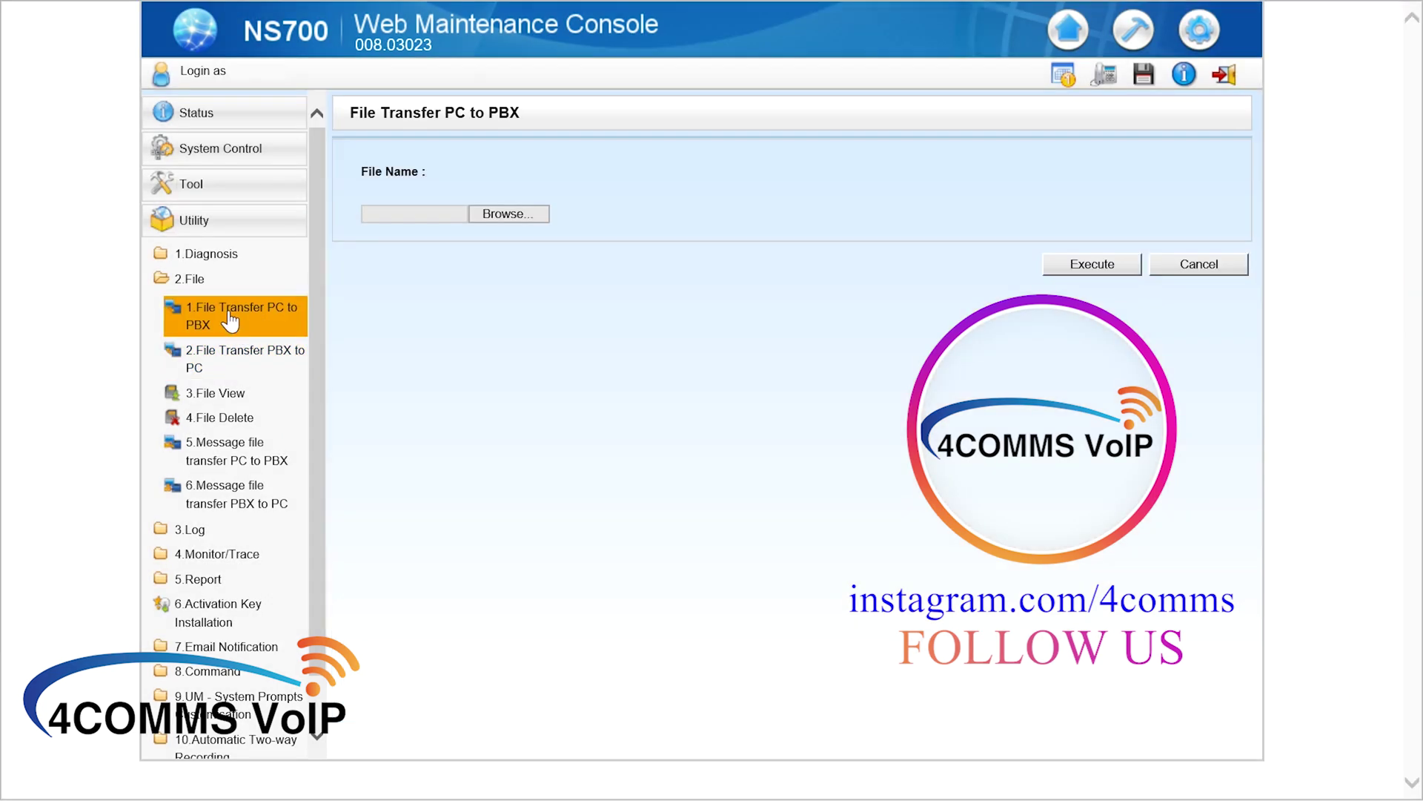
left_click(495, 216)
left_click(366, 160)
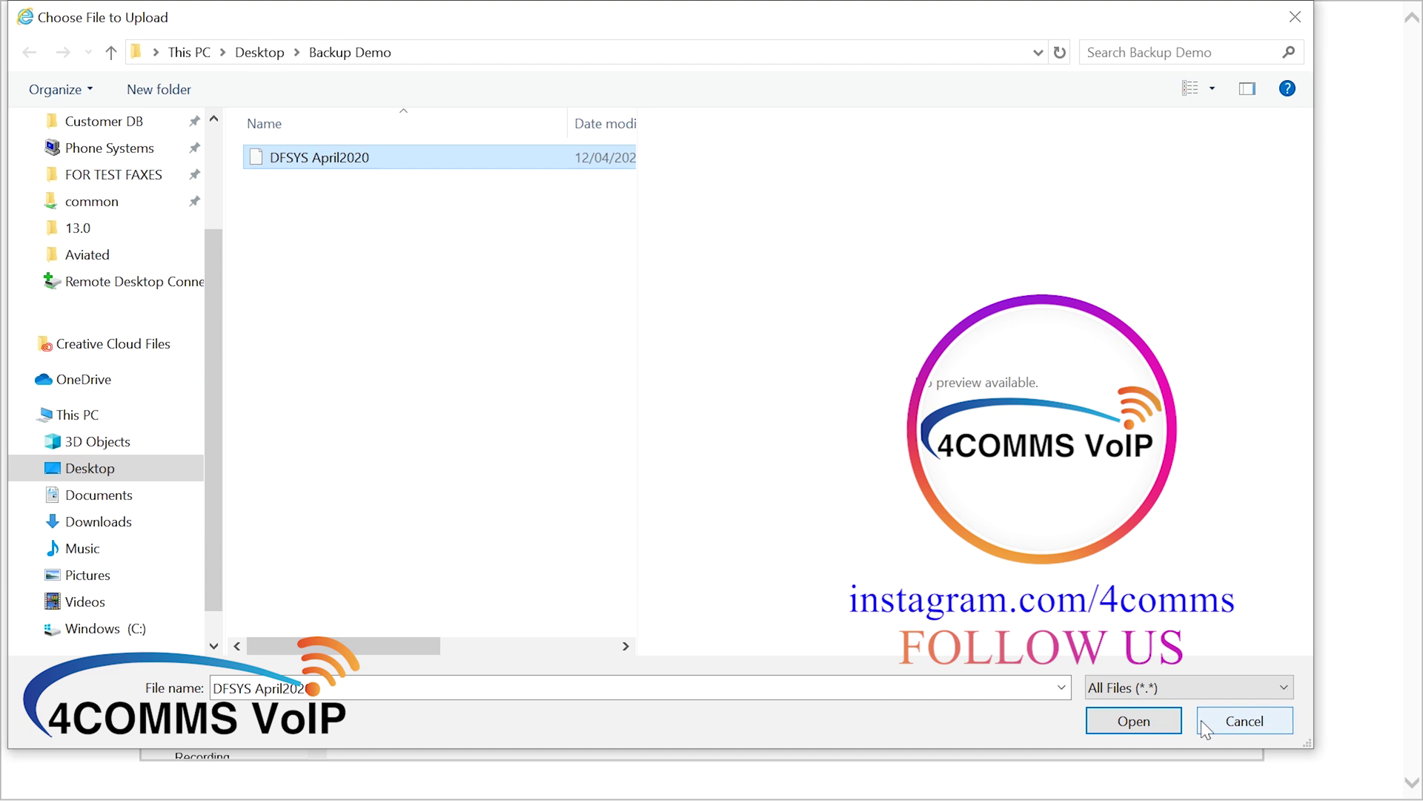
left_click(1245, 719)
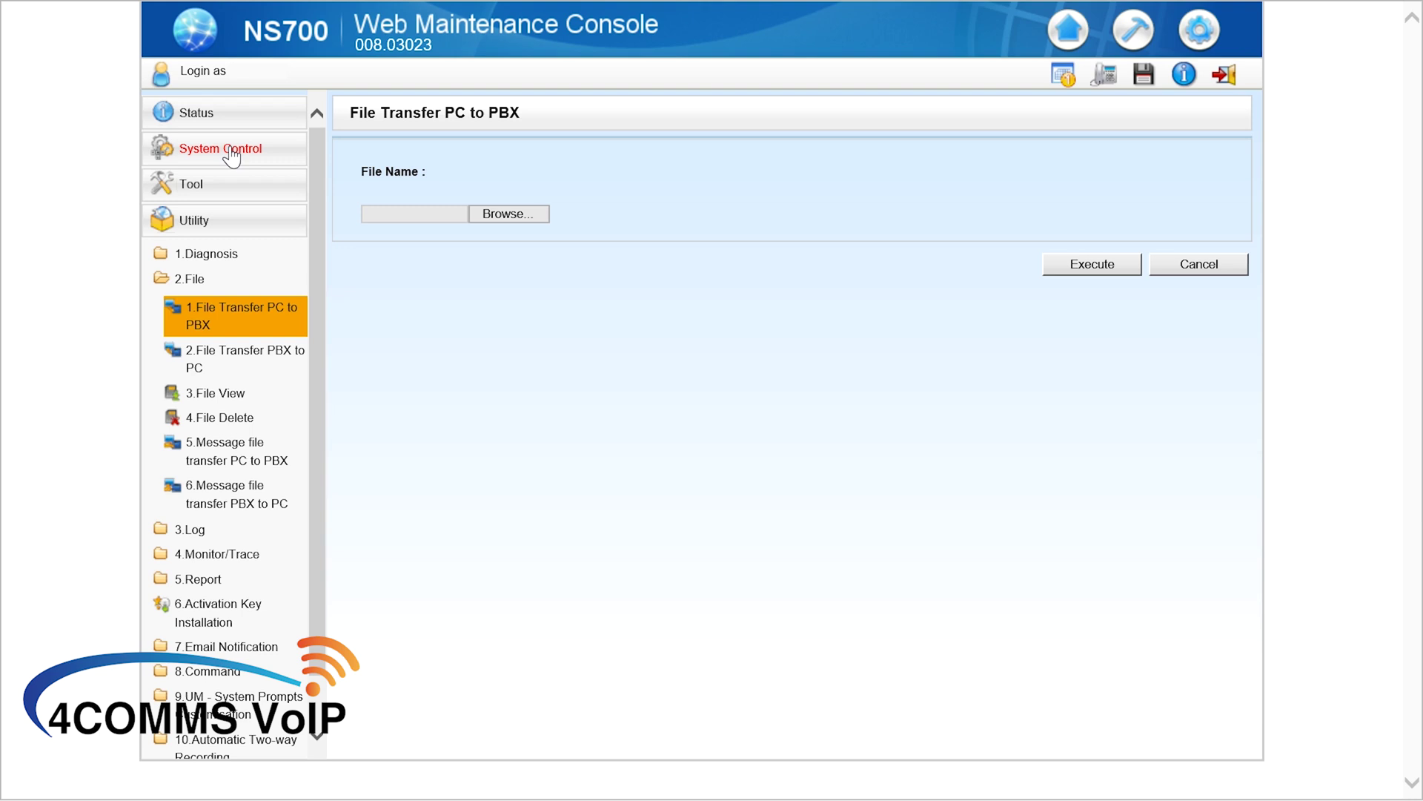
Open System Control > 3.System Reset and highlight the Backup/Skip restart guidance
left_click(232, 157)
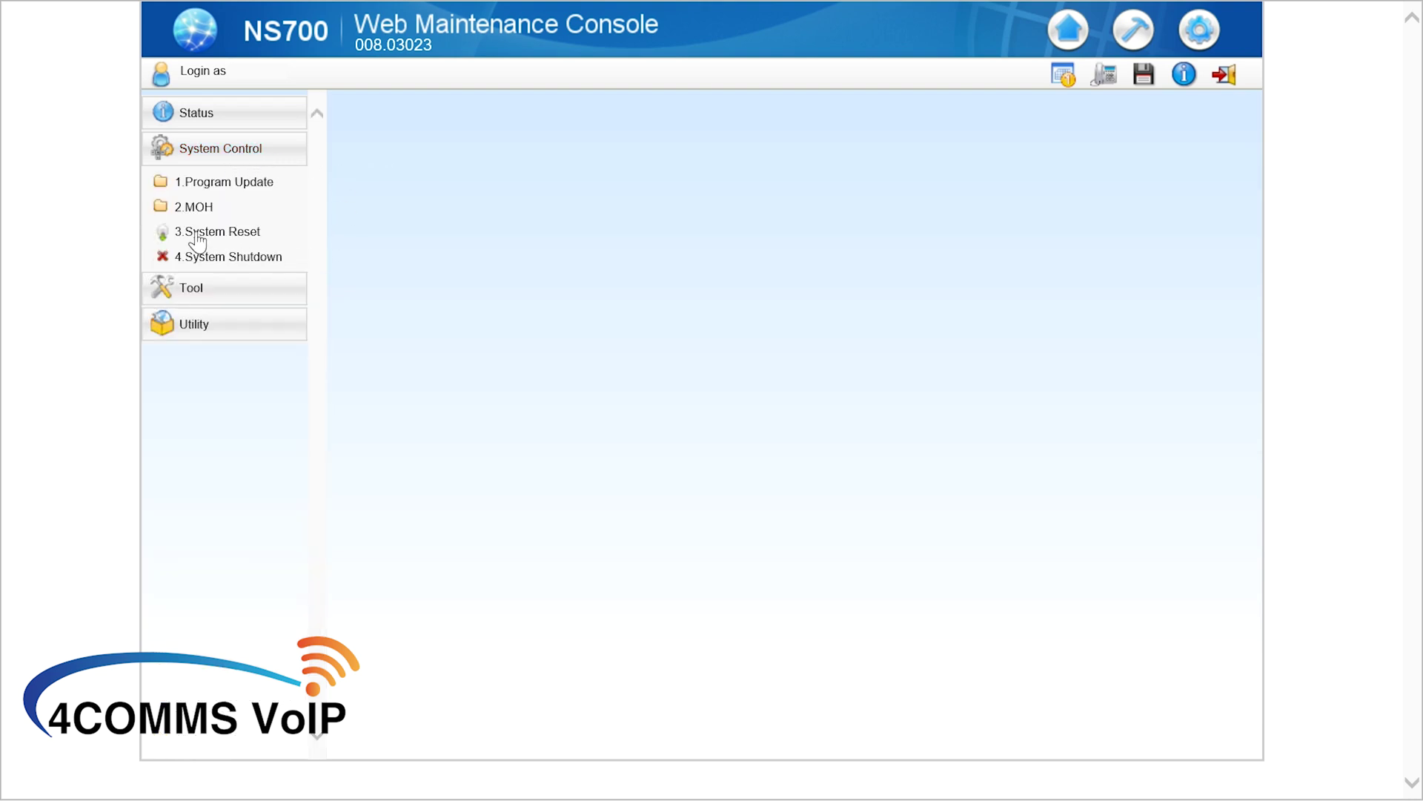
left_click(222, 236)
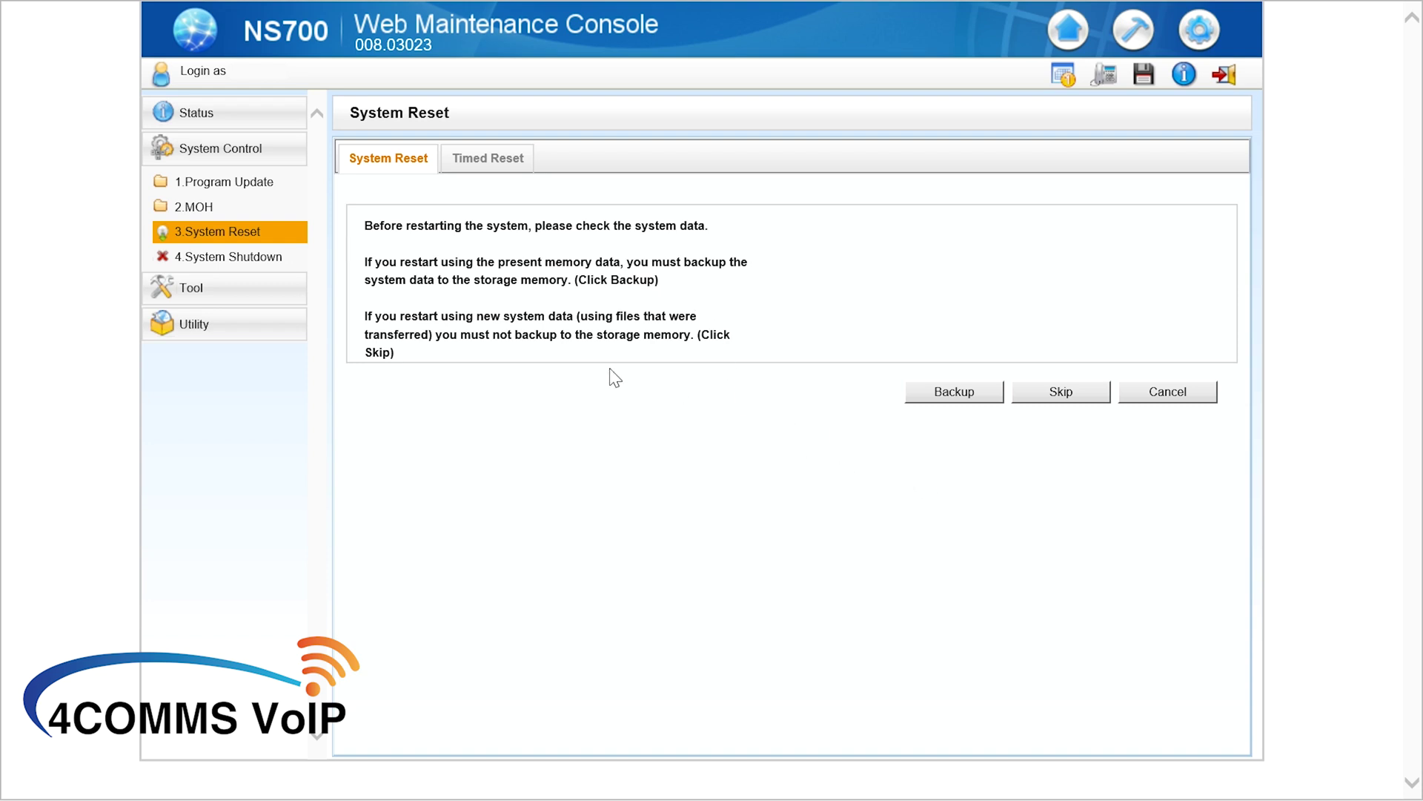
left_click_drag(365, 261, 519, 281)
left_click(745, 288)
left_click_drag(375, 318, 643, 342)
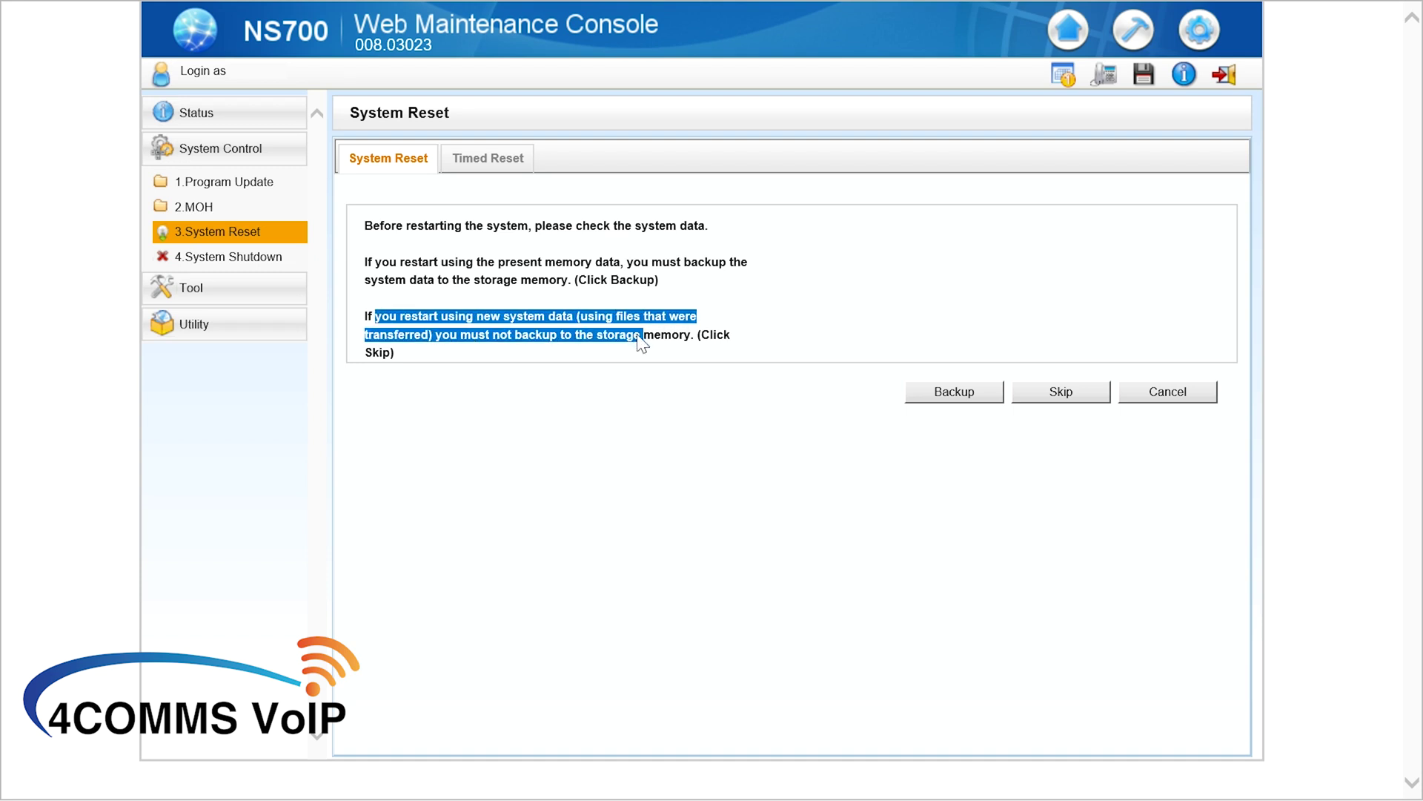
left_click(670, 360)
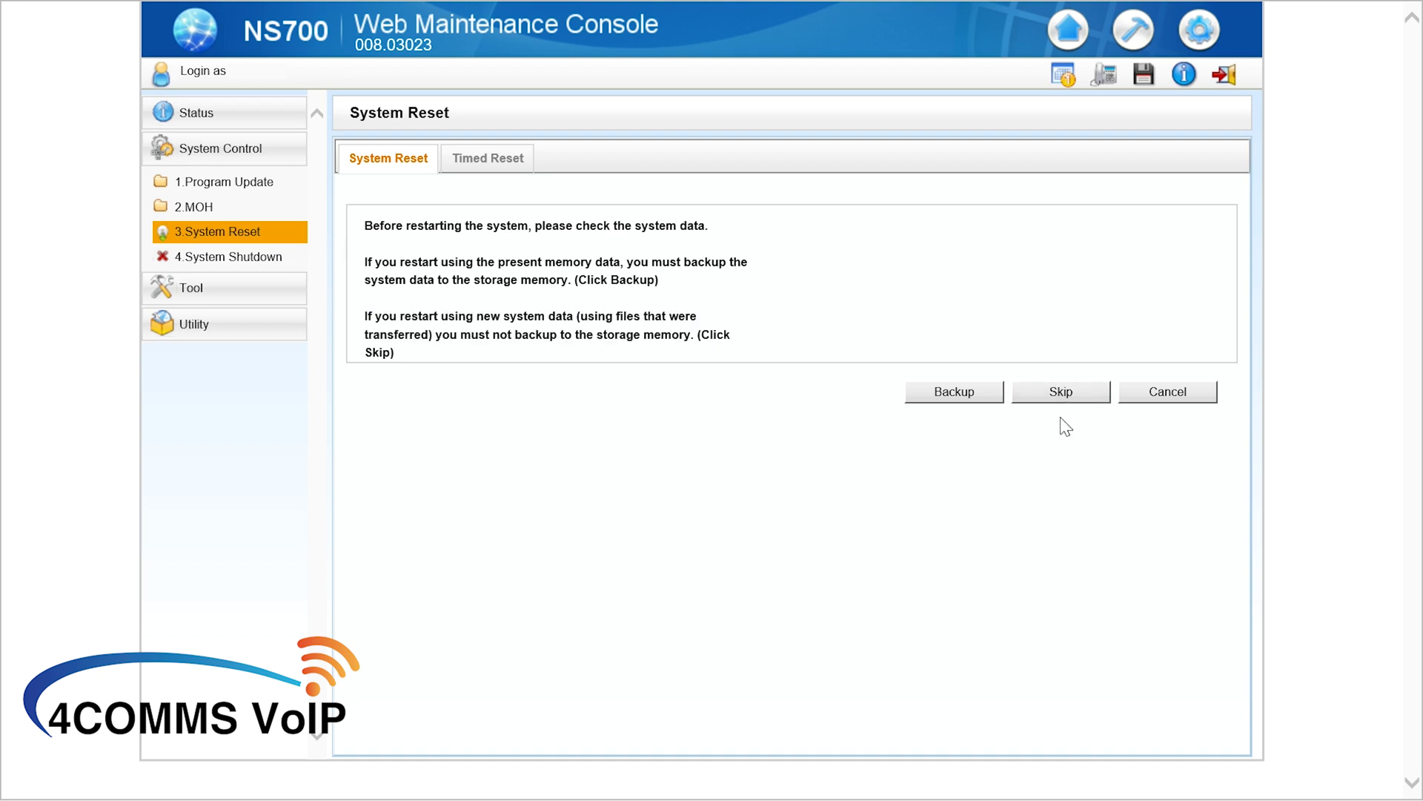